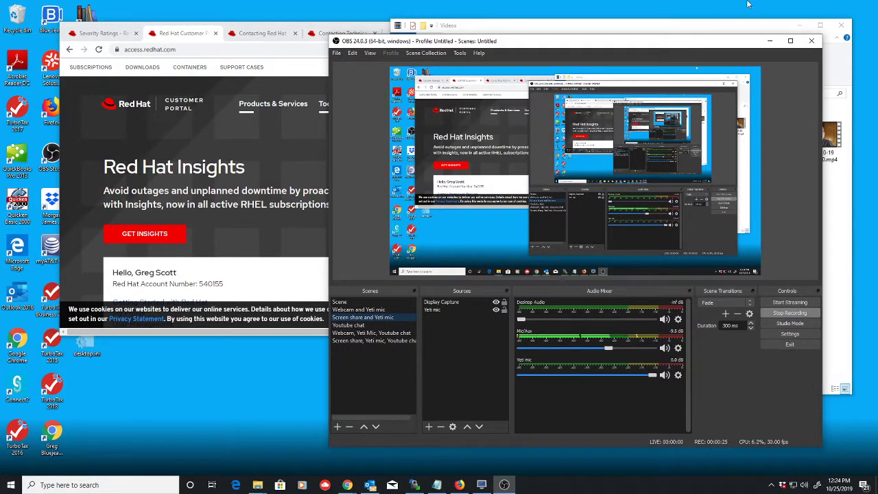
- Minimize the Videos folder window
left_click(803, 26)
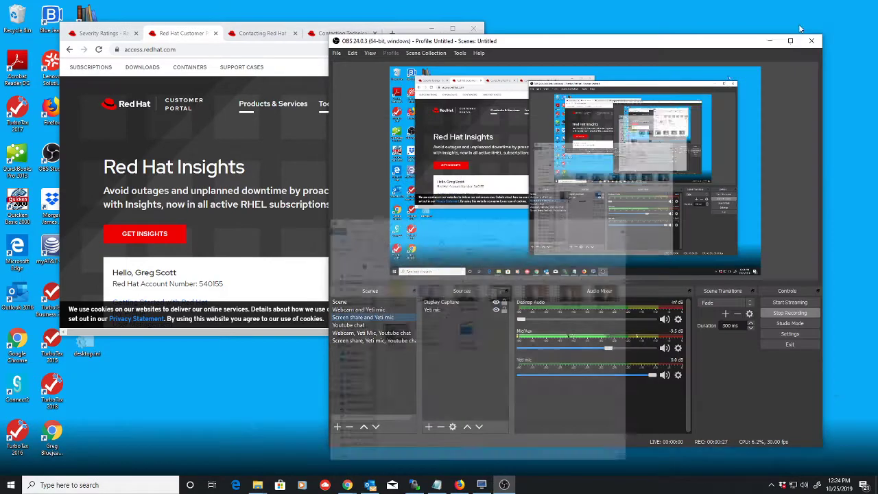
- Hide OBS Studio and go to the portal's Support Cases list
left_click(769, 41)
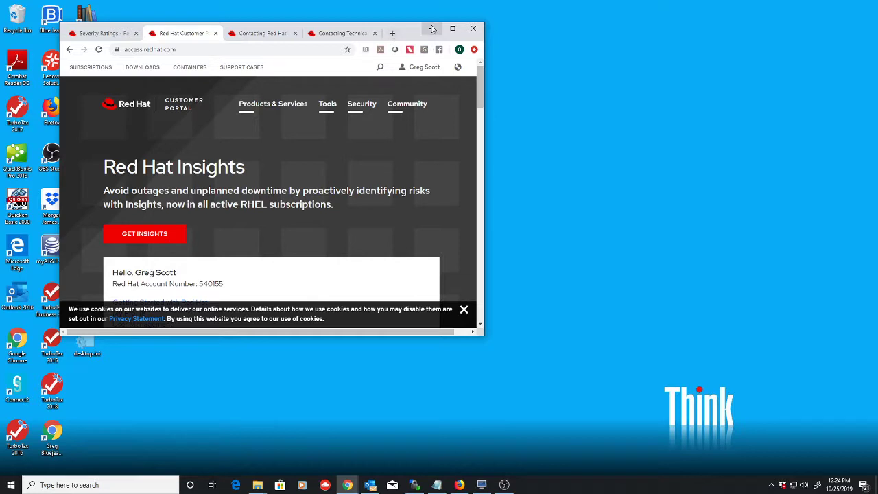
left_click(129, 50)
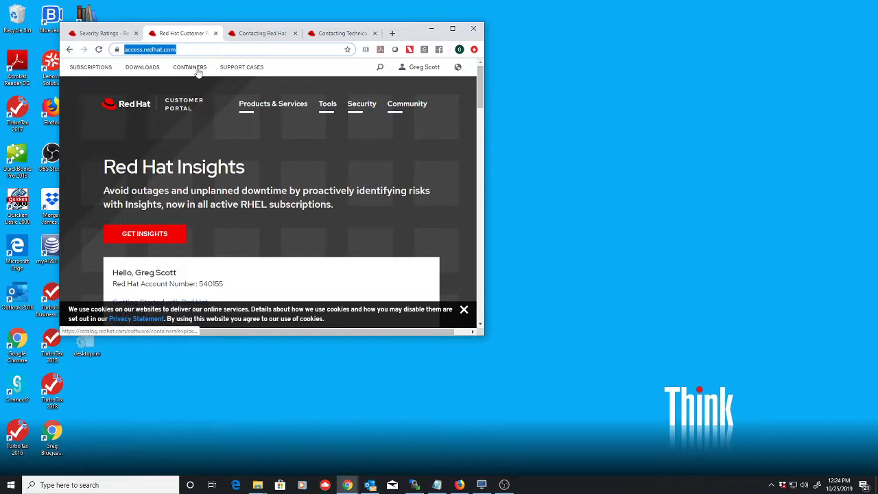
left_click(240, 69)
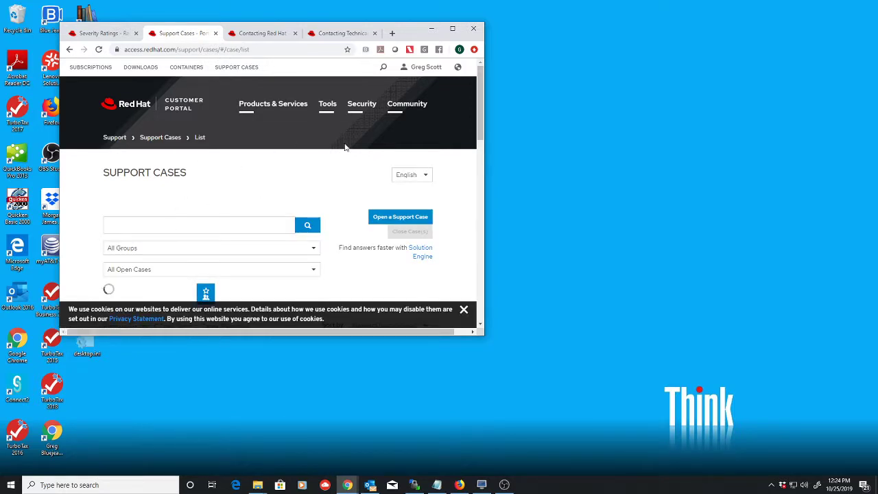
- Start a new support case and enlarge the browser window, leaving the case owner unchanged
left_click(400, 219)
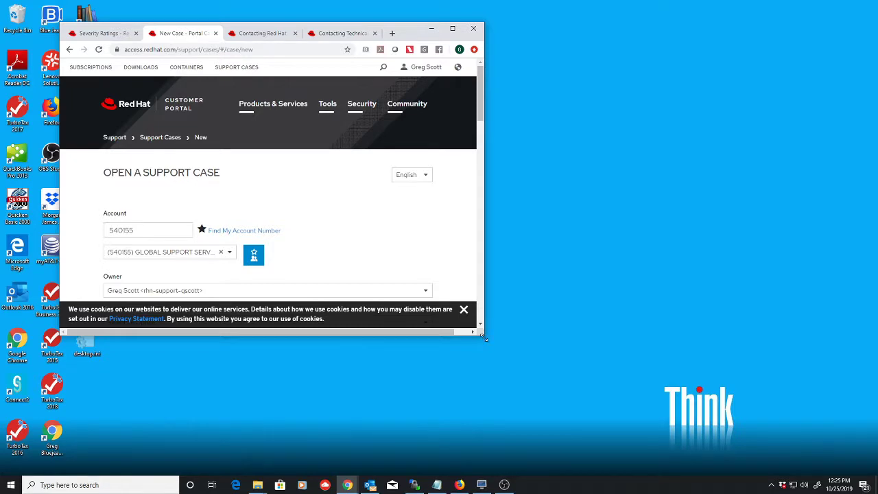
left_click_drag(484, 337, 616, 444)
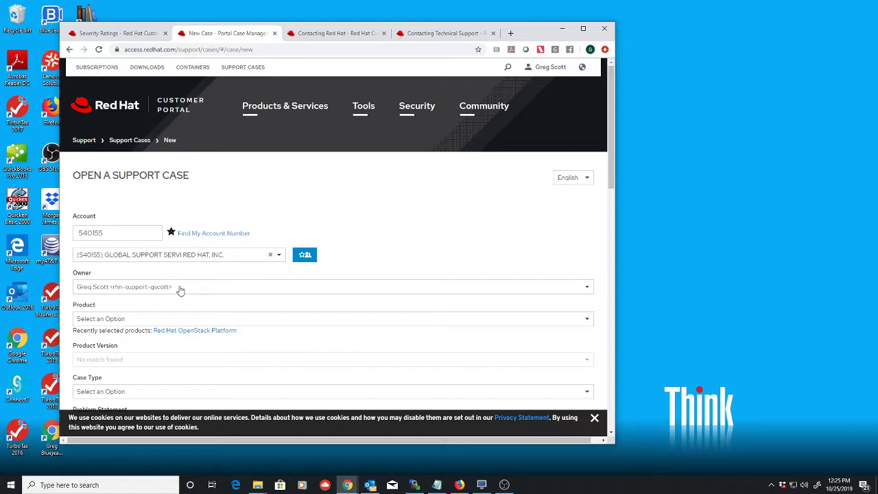
left_click(109, 287)
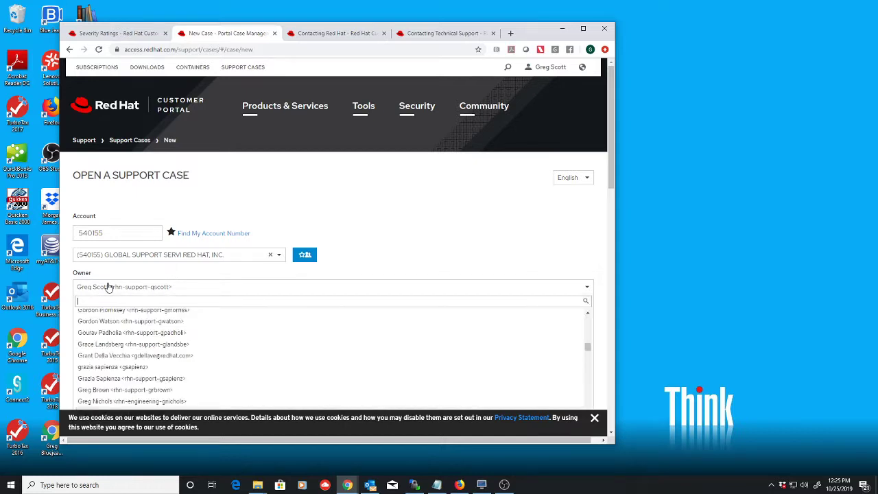
left_click(202, 287)
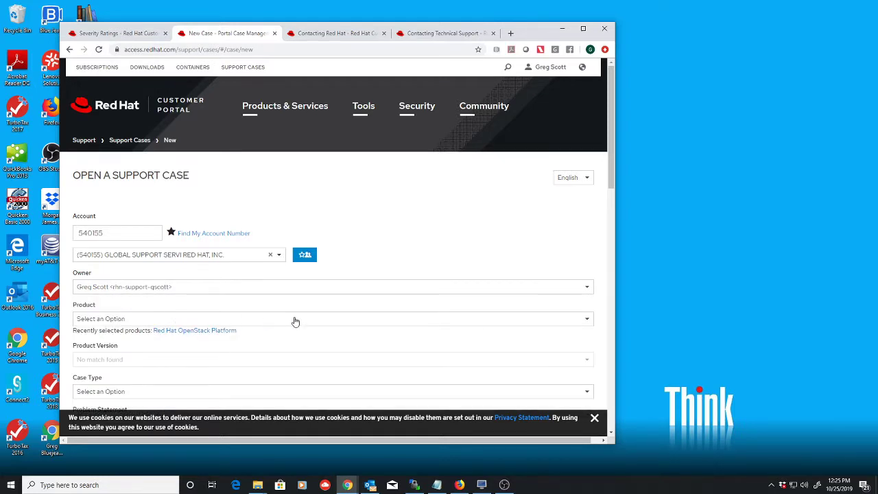
- Search the Product dropdown for OpenStack
scroll(295, 320, "down", 3)
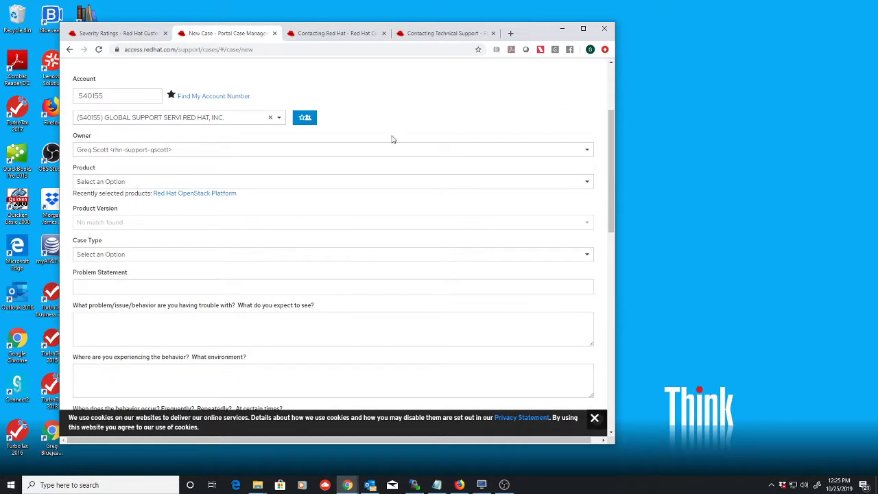
left_click(144, 183)
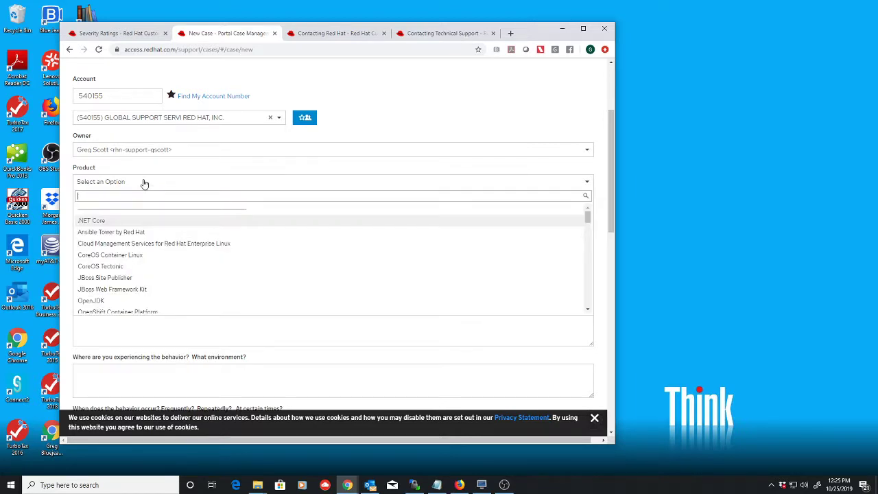
type("open stack")
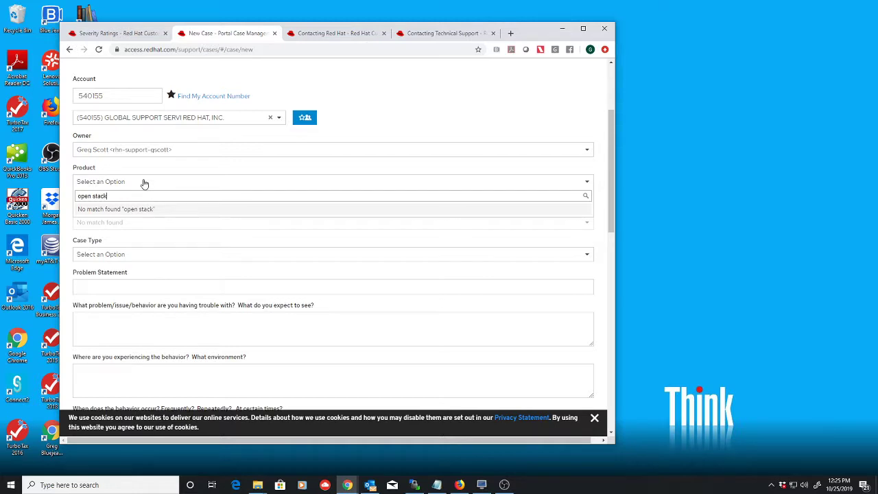
key("BackSpace")
- Pick Red Hat OpenStack Platform, product version 14.0 and case type Configuration issue
left_click(117, 209)
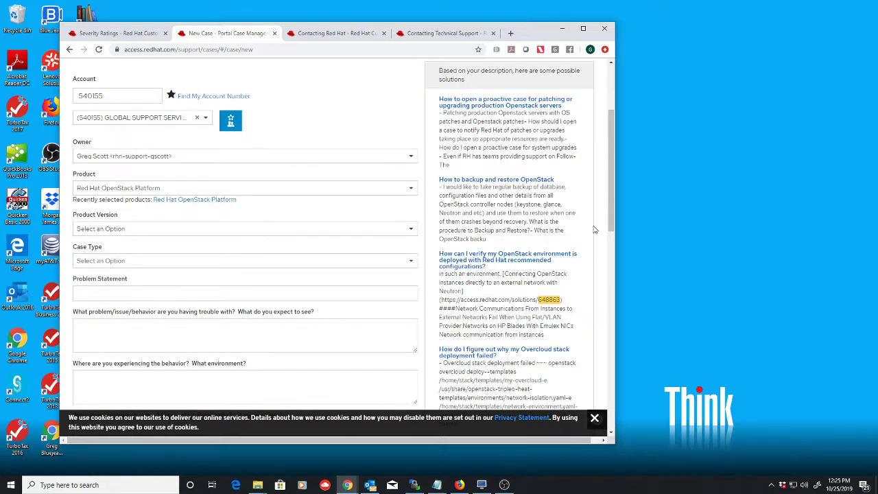
left_click(410, 232)
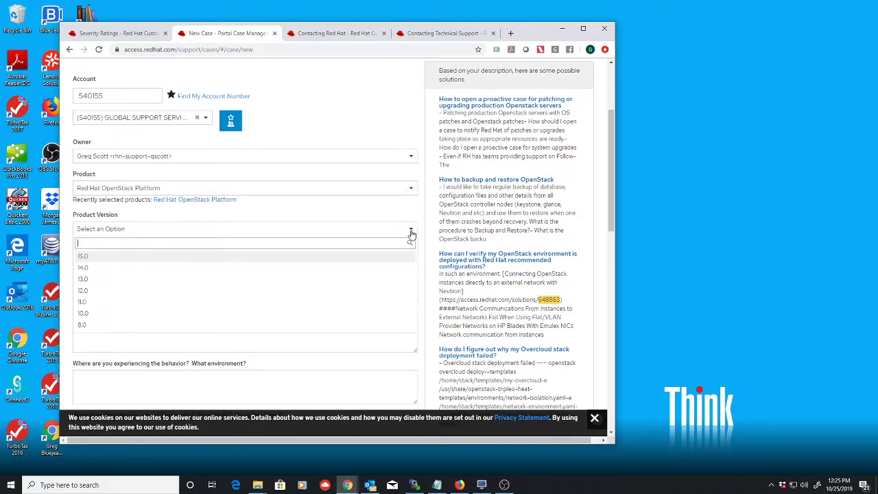
left_click(83, 269)
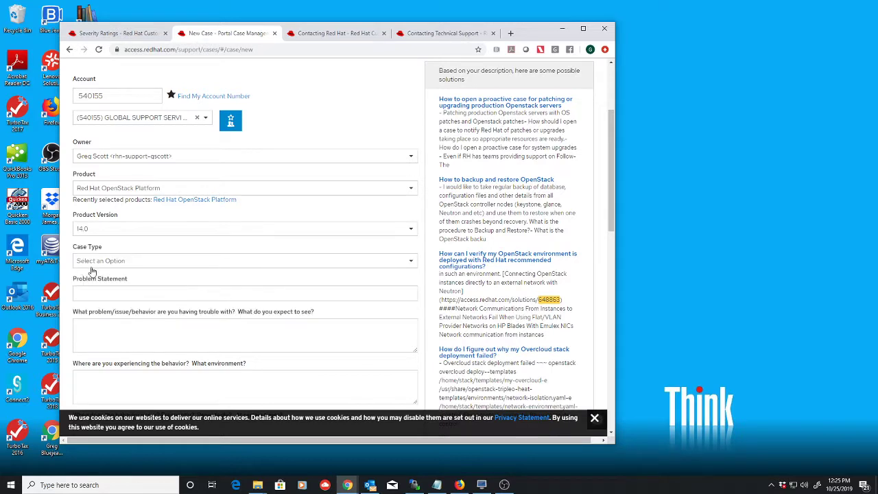
left_click(410, 264)
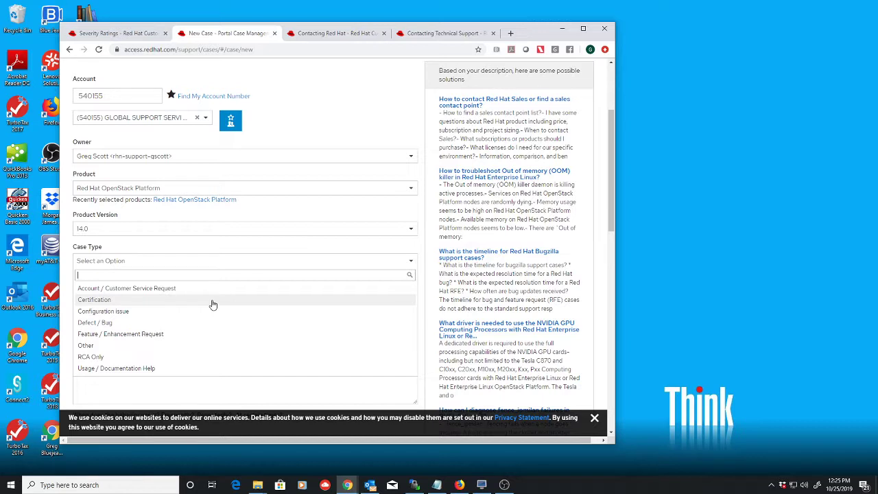
left_click(122, 311)
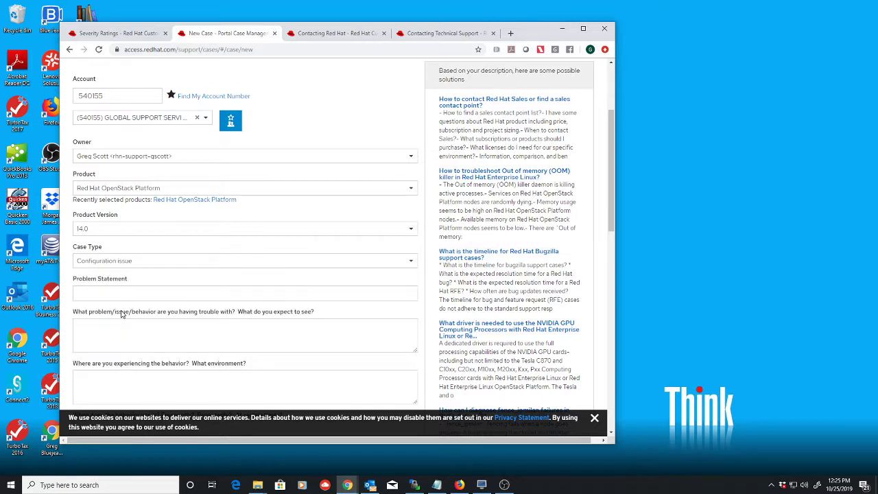
left_click(131, 291)
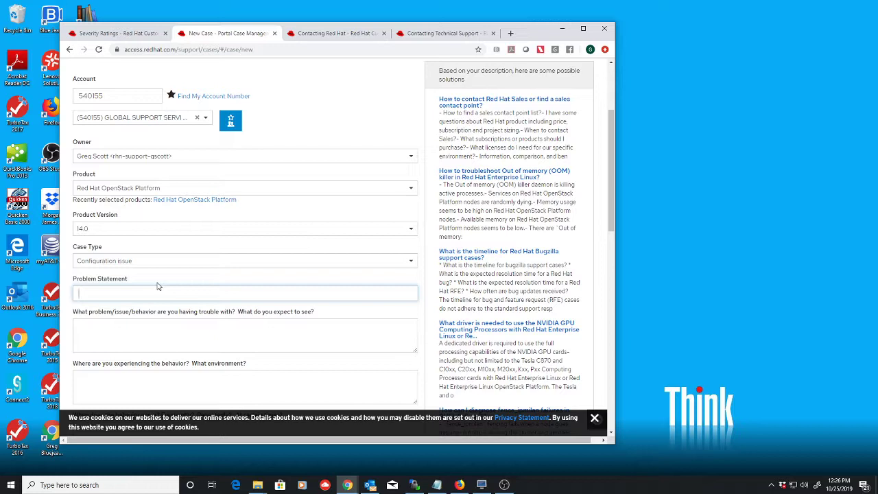
- Enter problem statement 'This is a test problem statement' and description 'The stuff doesn't work. I expect it to work properly.'
type("This is a test problem statement")
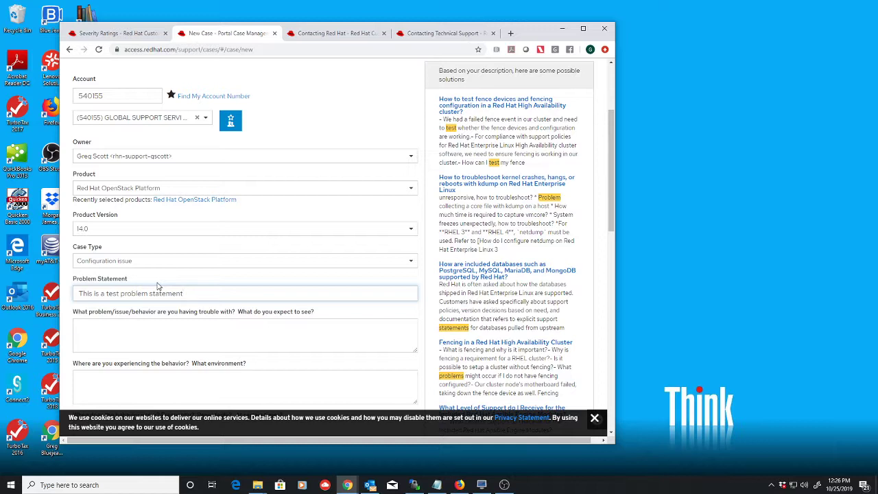
left_click(90, 329)
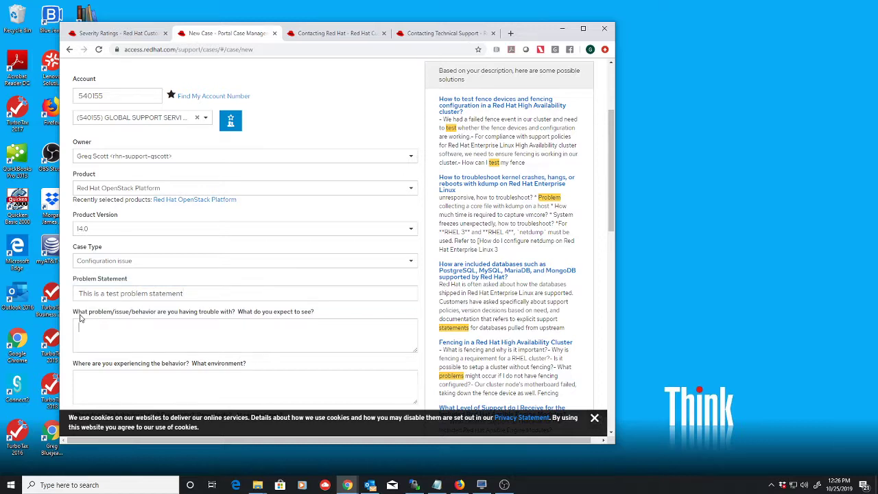
left_click_drag(74, 314, 327, 317)
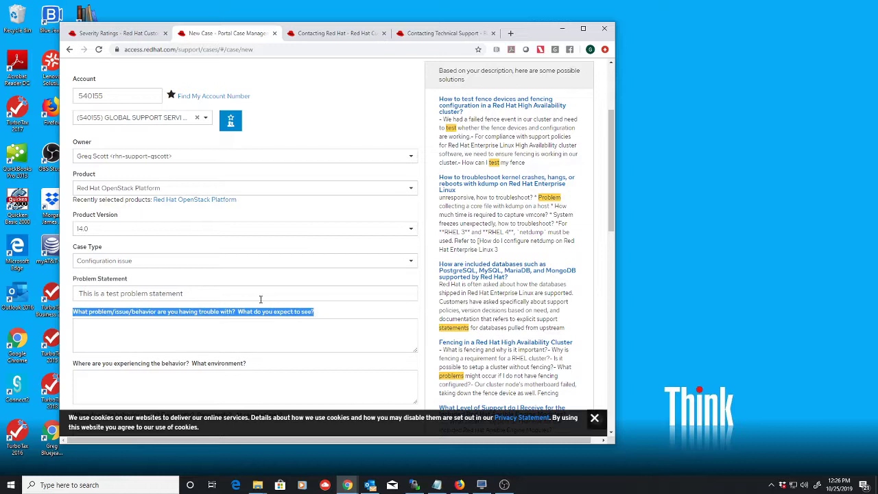
left_click(109, 325)
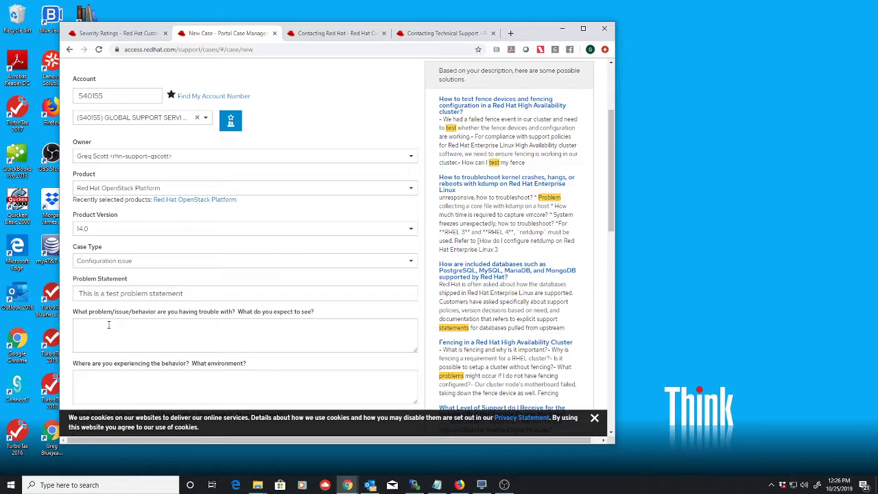
type("The stuff doesn't work.")
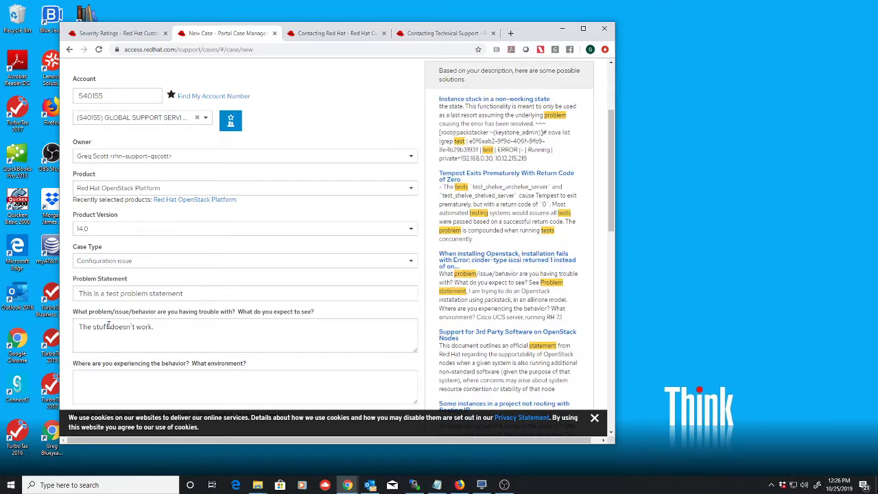
type(" I expec")
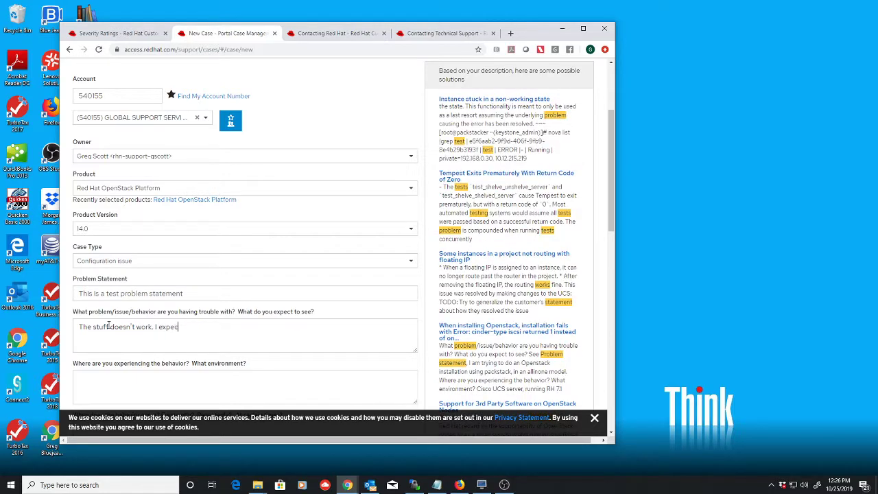
type("t it to wo")
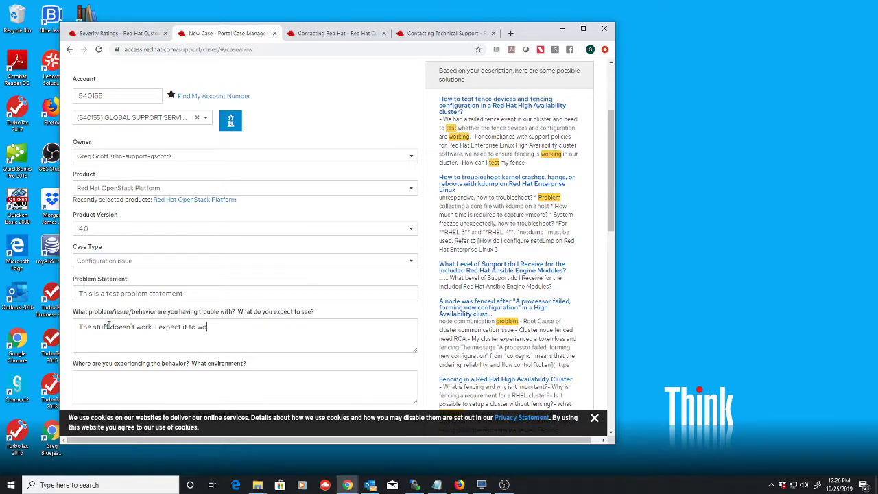
type("rk properly.")
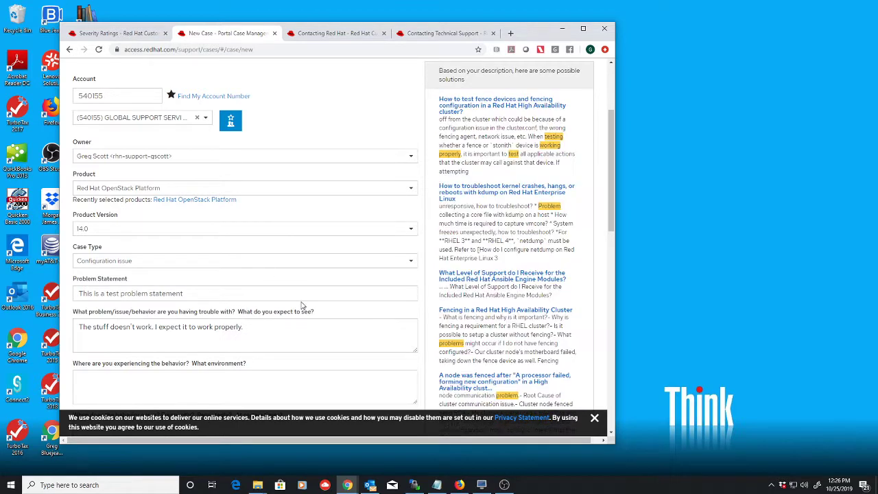
- Enter the environment as 'production. In the datacenter in Webster City, Iowa', correcting typos
scroll(304, 309, "down", 3)
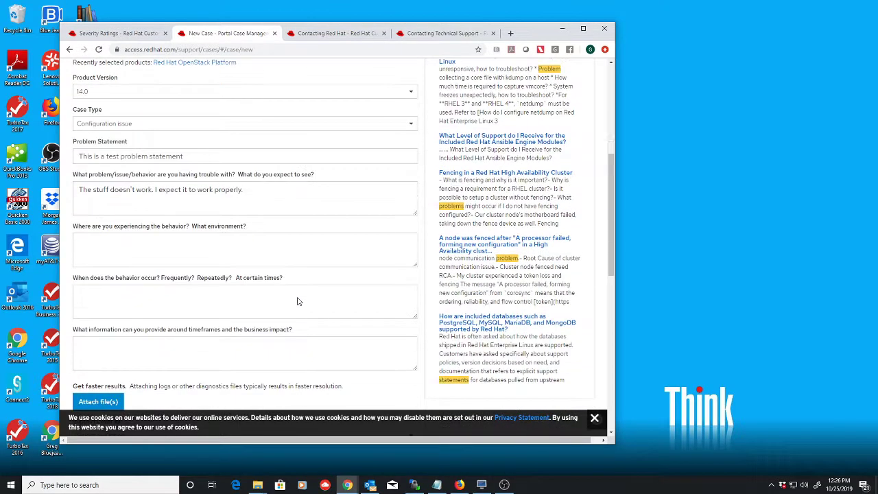
left_click(114, 247)
type("production")
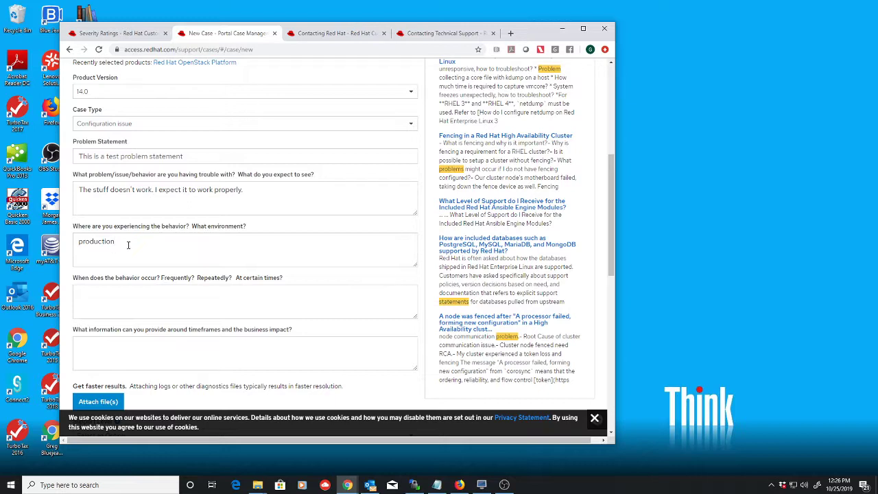
type(". In the datacetner in")
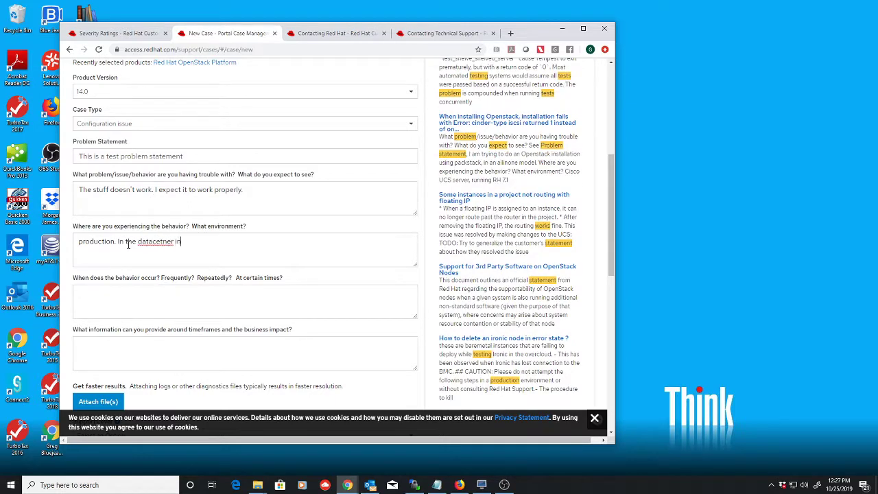
key("BackSpace")
key("BackSpace")
key("BackSpace")
key("BackSpace")
key("BackSpace")
key("BackSpace")
key("BackSpace")
type("nter")
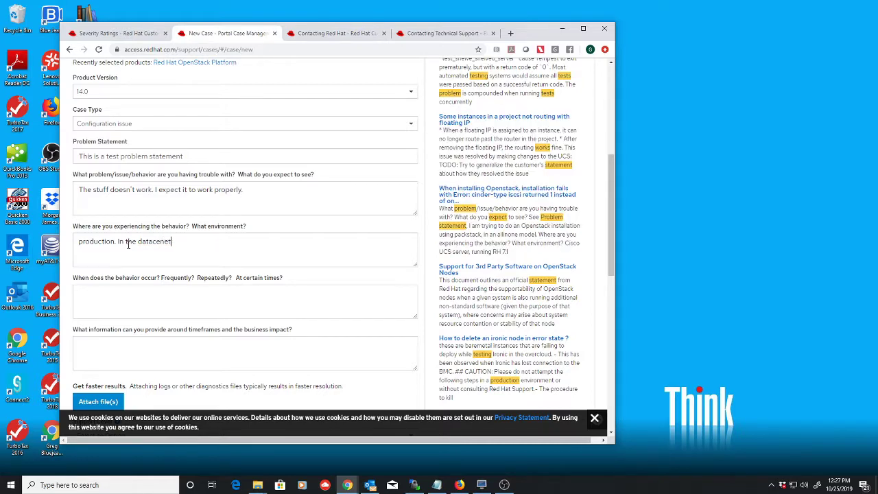
key("BackSpace")
key("BackSpace")
type("ter")
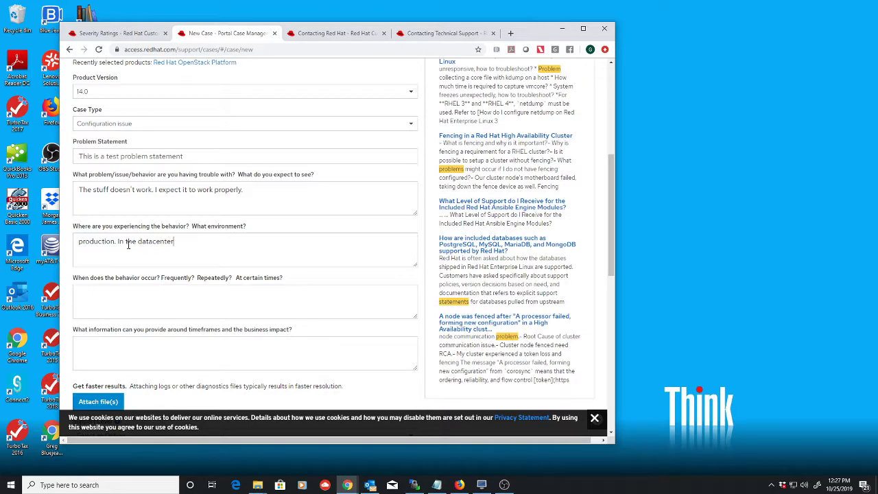
type(" in Wegbster Cit")
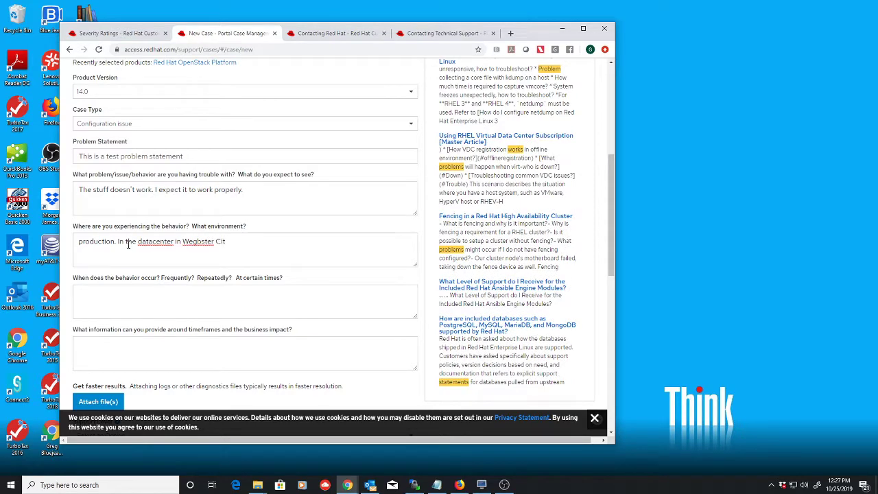
type("y, Io")
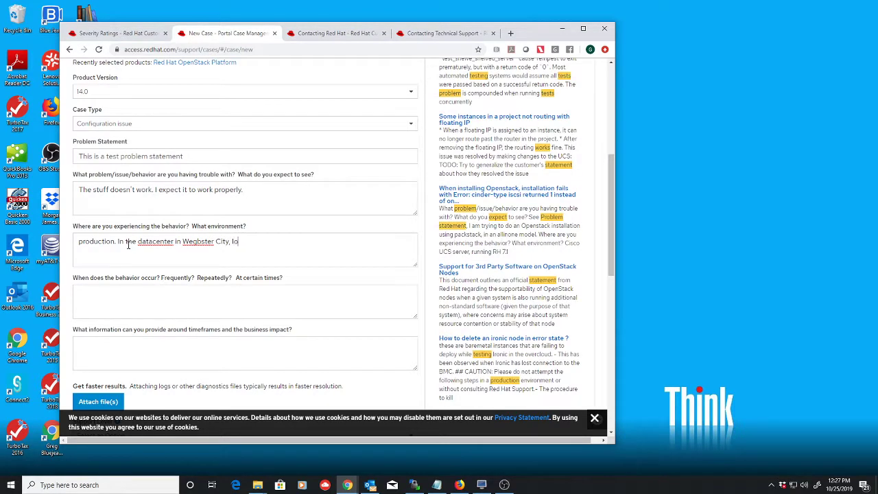
type("wa")
left_click(197, 242)
key("BackSpace")
left_click(261, 241)
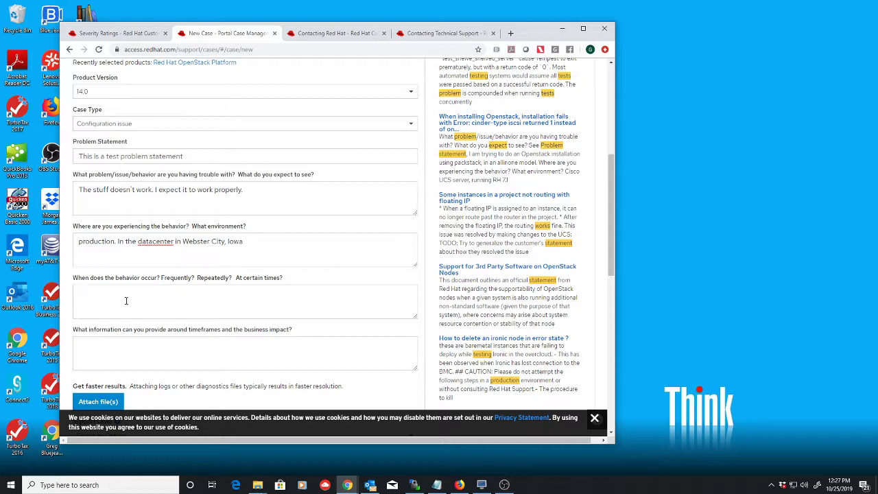
- Answer when the behavior occurs: 'when the full moon falls on a Tuesday'
type("week")
key("BackSpace")
key("BackSpace")
key("BackSpace")
type("hen the ")
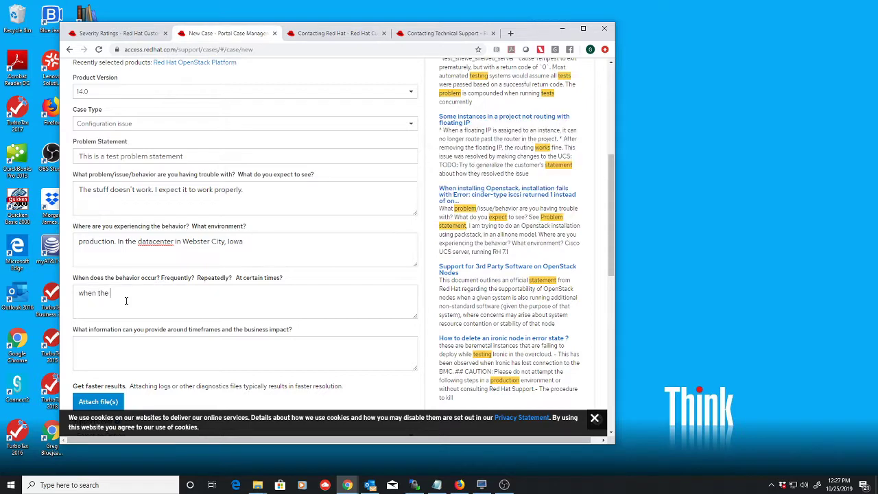
type("full moon falls on a Tuda")
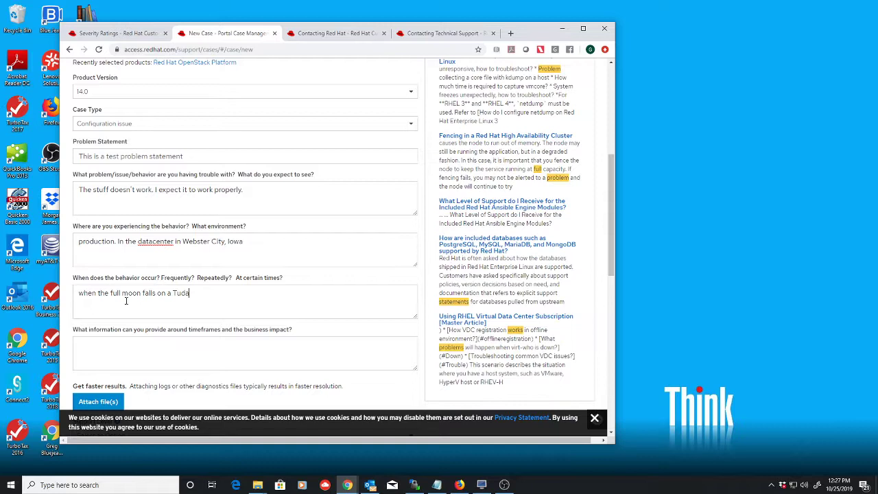
key("BackSpace")
key("BackSpace")
type("esday")
- Enter the business impact: 'The problem stufs our company down. It's really really Really bad.'
scroll(289, 254, "down", 2)
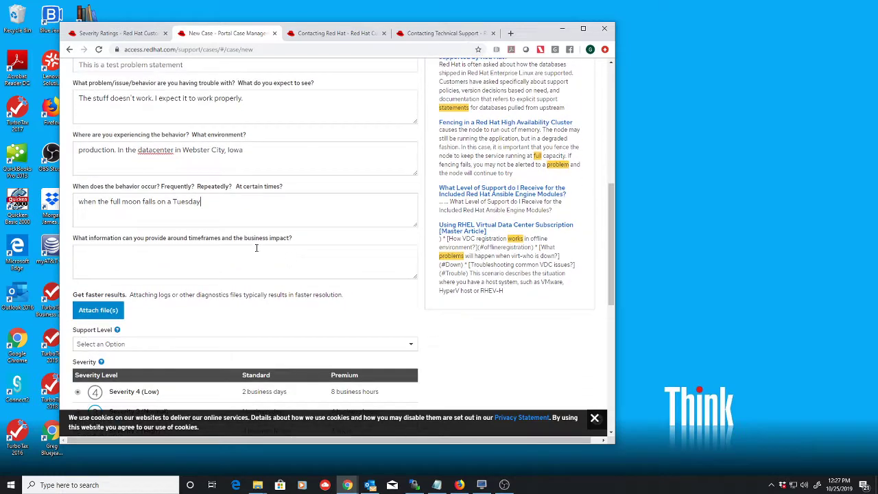
left_click(128, 254)
type("T")
key("BackSpace")
type("The pro")
type("blem stuf")
type("s our comp")
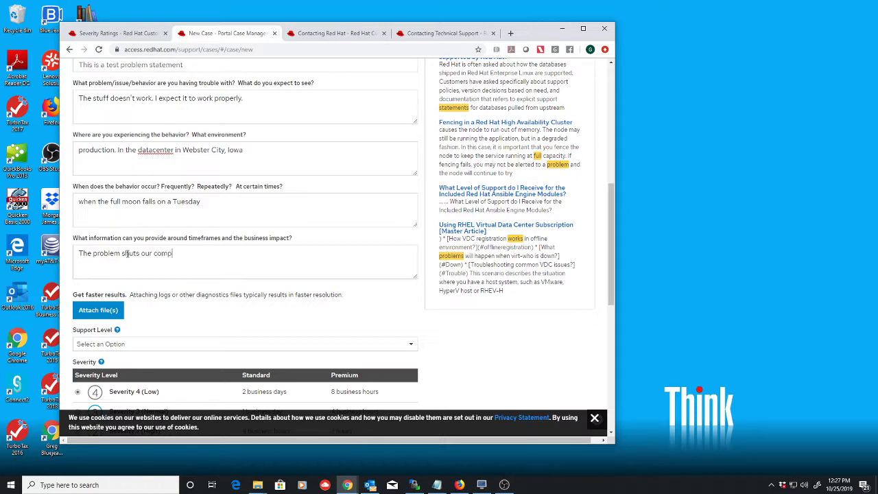
type("any down. It")
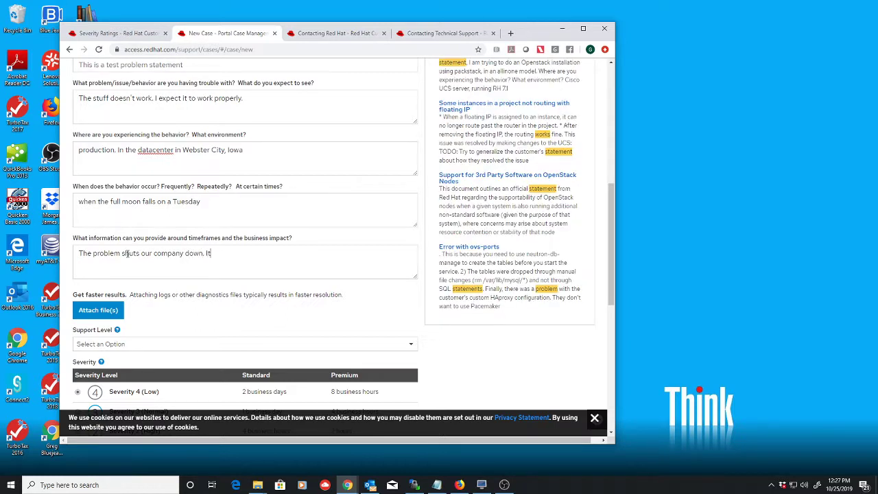
type("'s really really Really g")
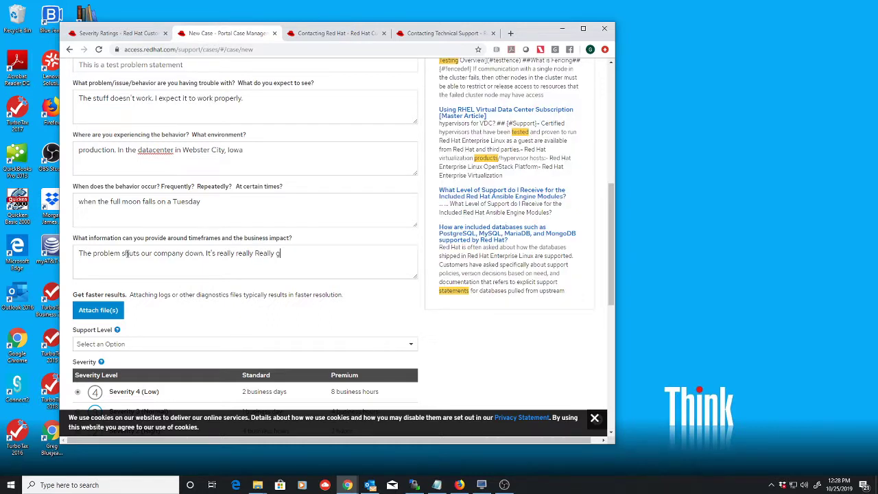
key("BackSpace")
type("bad.")
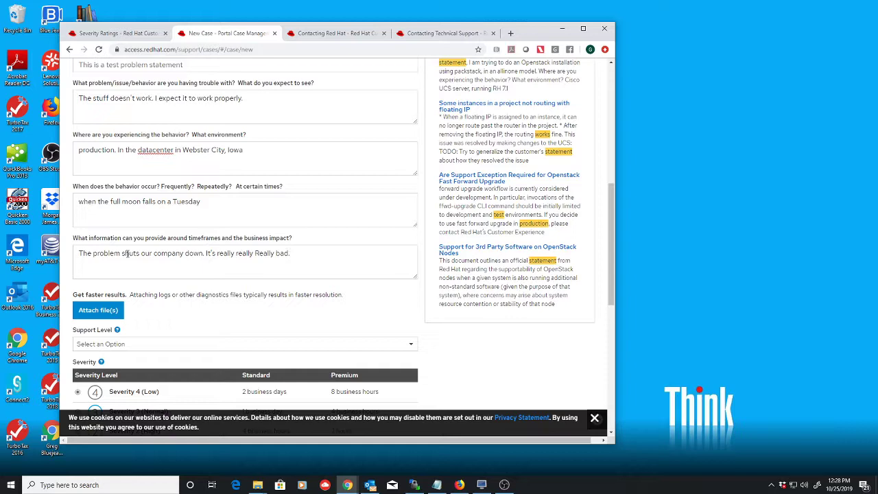
- Choose PREMIUM in the Support Level dropdown
scroll(127, 254, "down", 2)
scroll(125, 255, "up", 1)
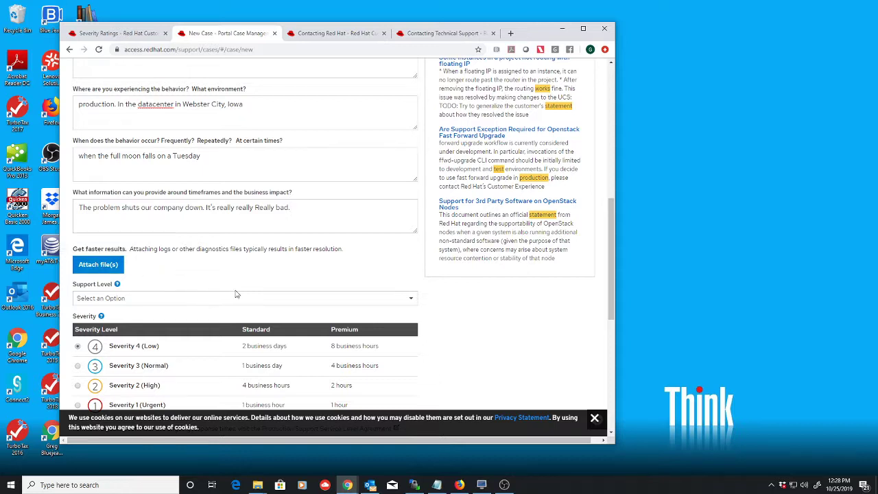
left_click(411, 302)
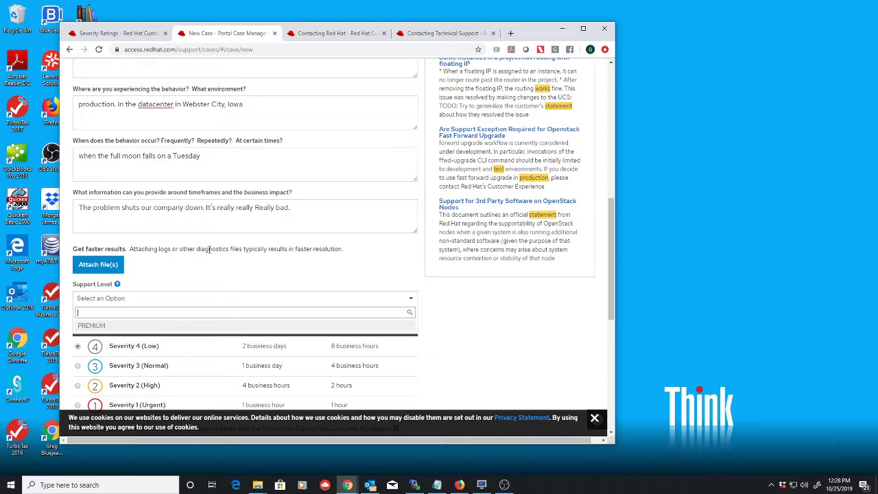
left_click(95, 327)
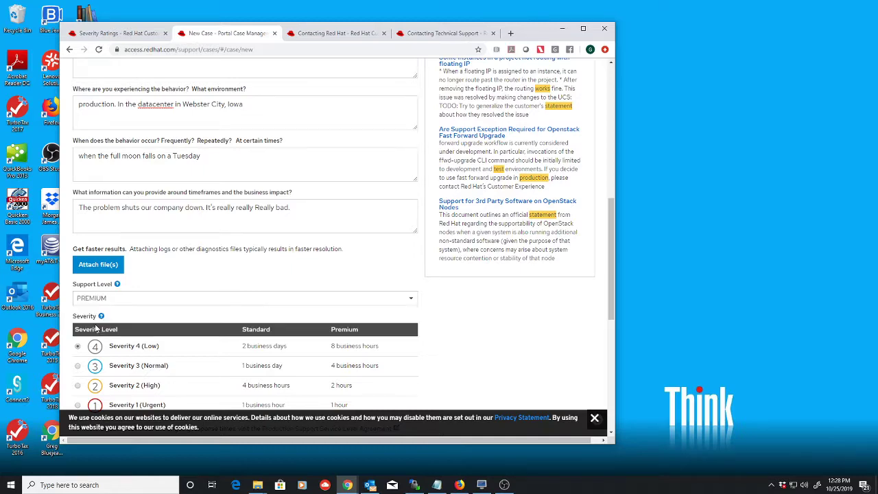
scroll(223, 297, "down", 2)
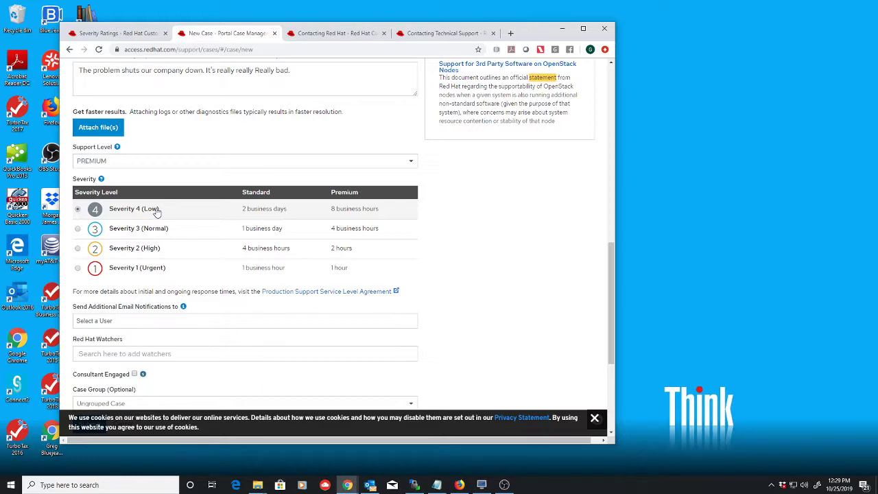
left_click(116, 33)
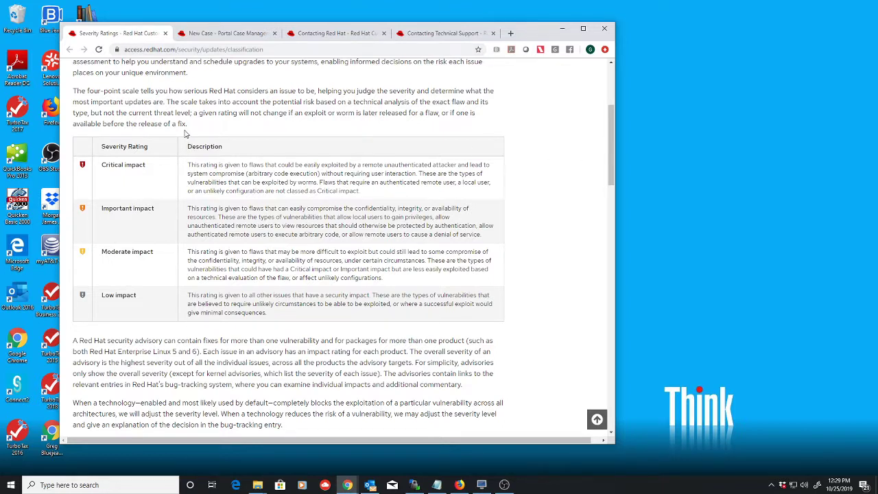
left_click(272, 51)
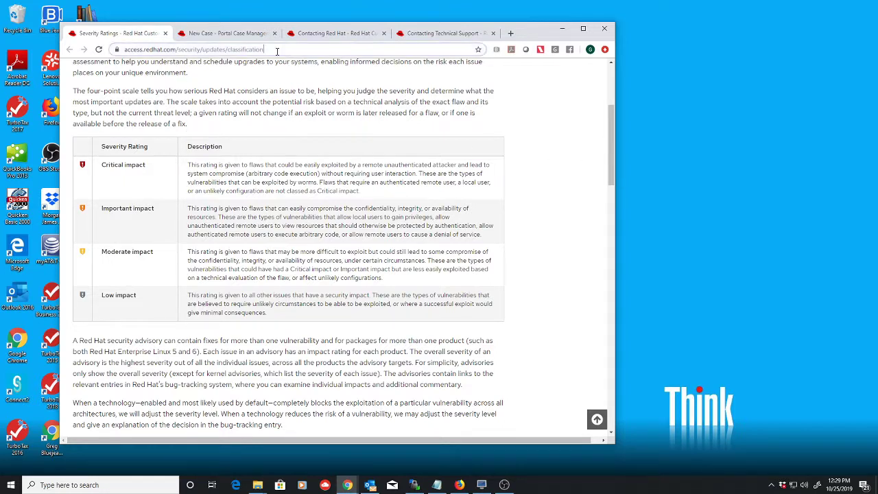
left_click(275, 48)
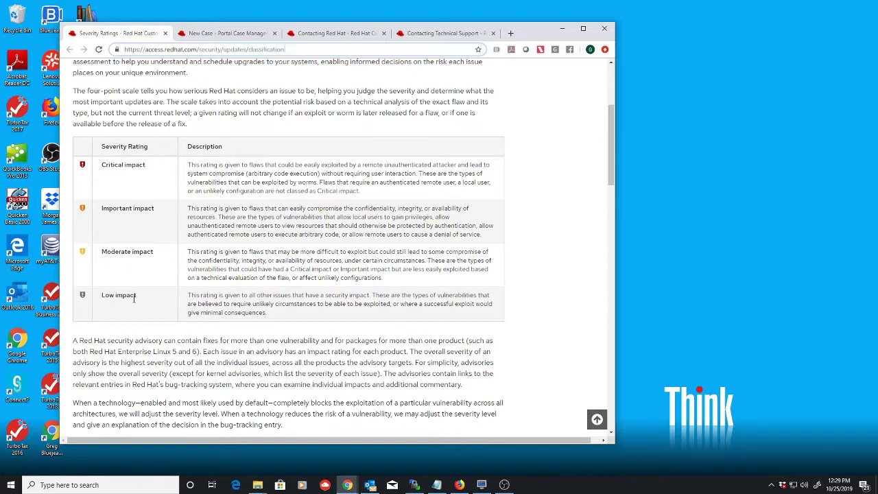
left_click(231, 34)
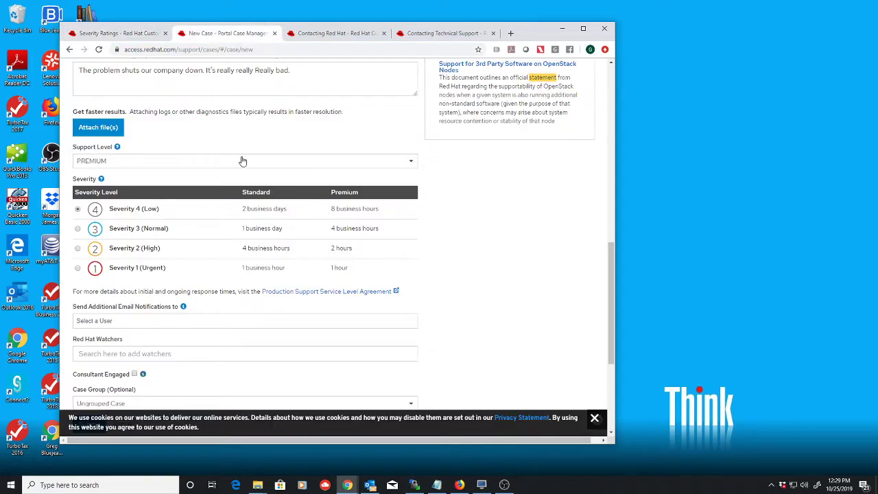
- Select Severity 1 (Urgent) in the Severity table
left_click(77, 268)
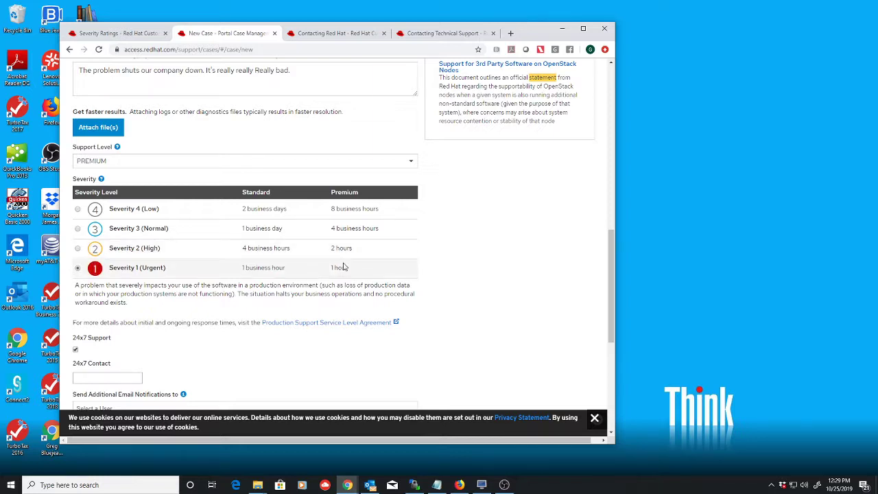
scroll(345, 267, "down", 2)
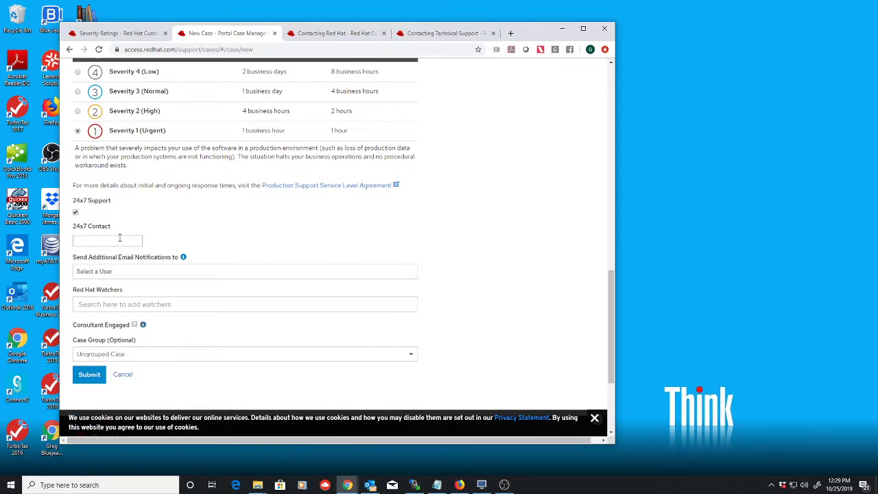
- Enter the 24x7 contact's full name and look over the email notification user list
left_click(119, 239)
left_click(157, 271)
left_click(240, 241)
scroll(134, 306, "down", 1)
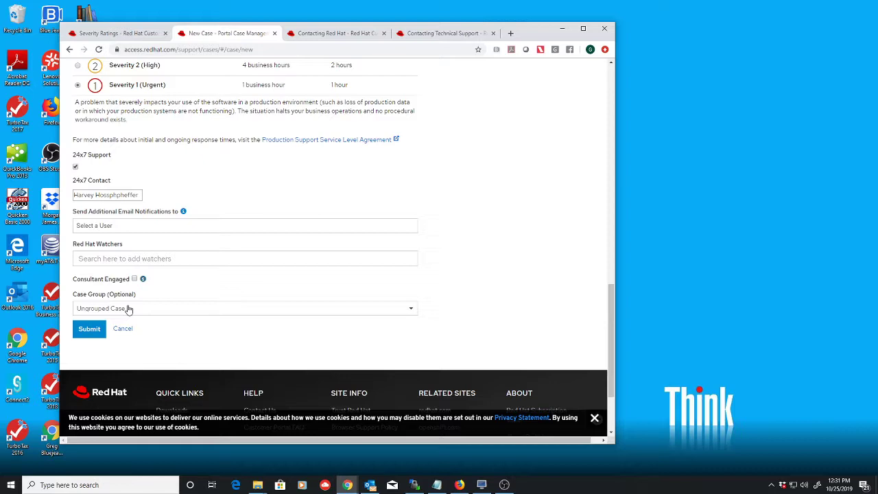
scroll(128, 309, "up", 6)
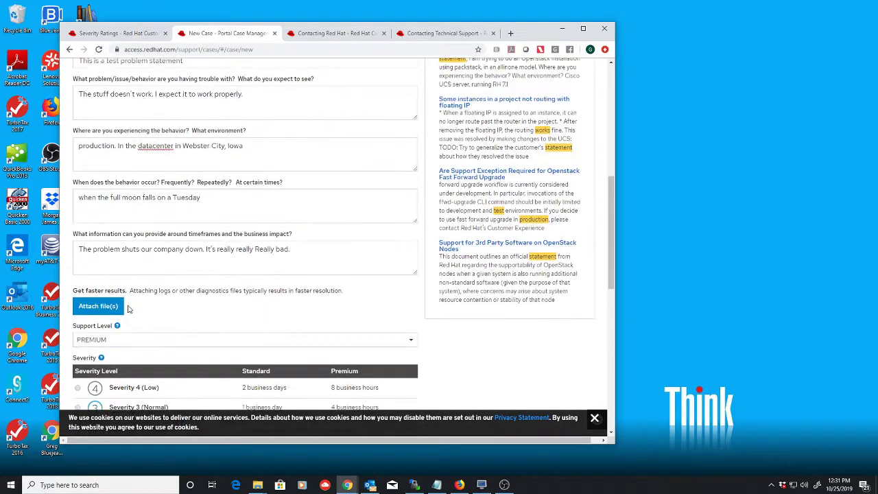
scroll(127, 308, "down", 3)
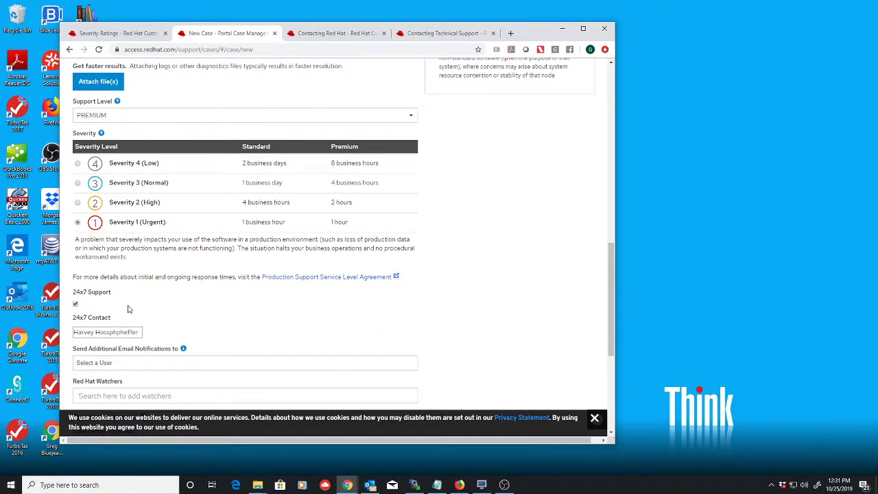
scroll(127, 309, "down", 2)
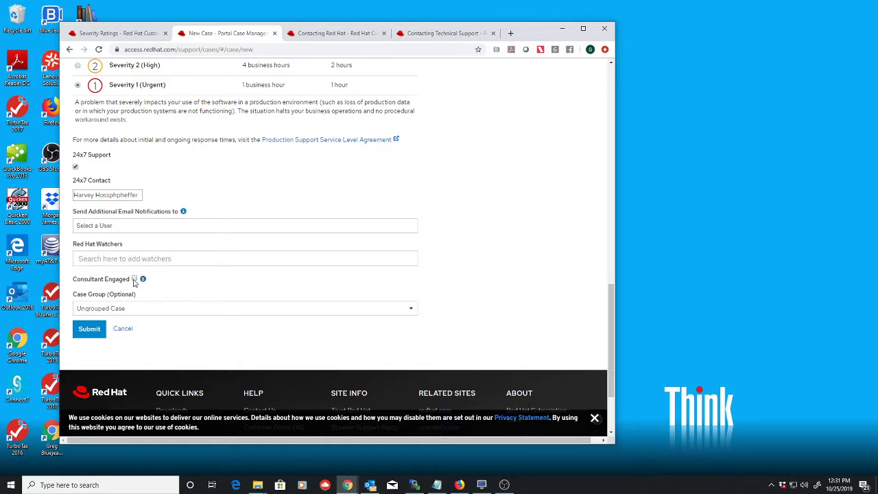
left_click(134, 280)
scroll(339, 245, "up", 5)
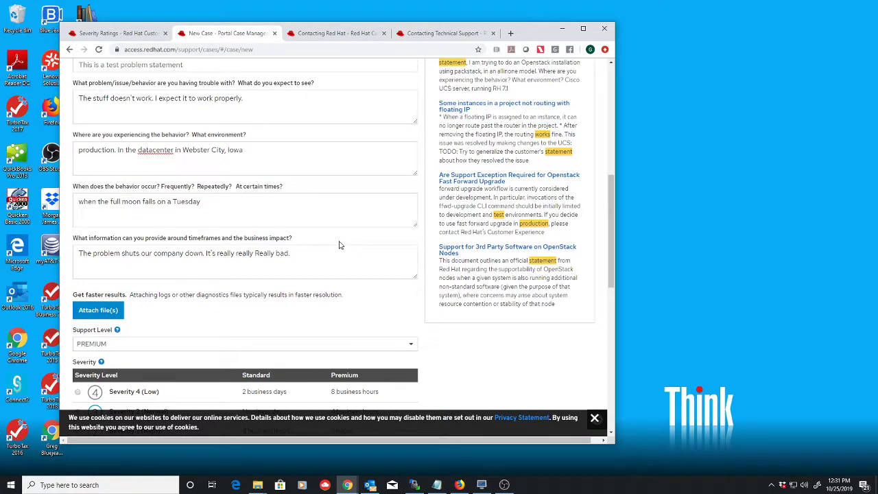
scroll(341, 226, "down", 3)
scroll(342, 227, "down", 3)
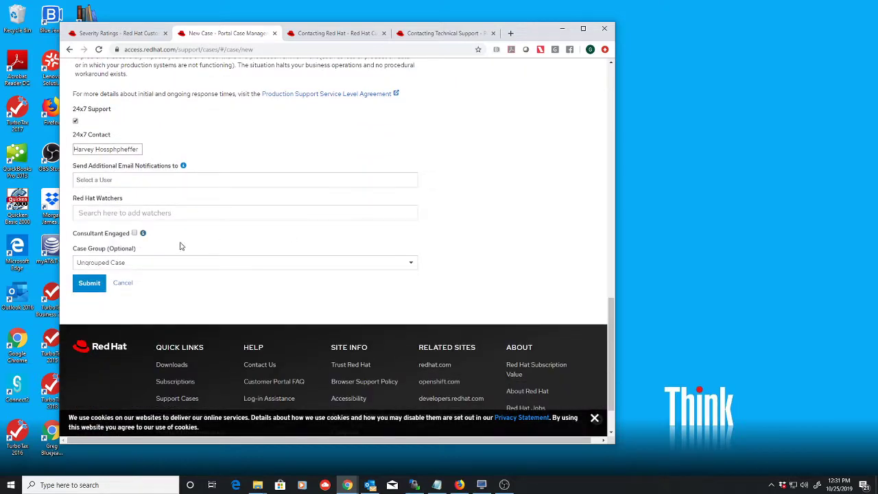
- Submit the Severity 1 support case, confirming submission with no files attached
left_click(90, 284)
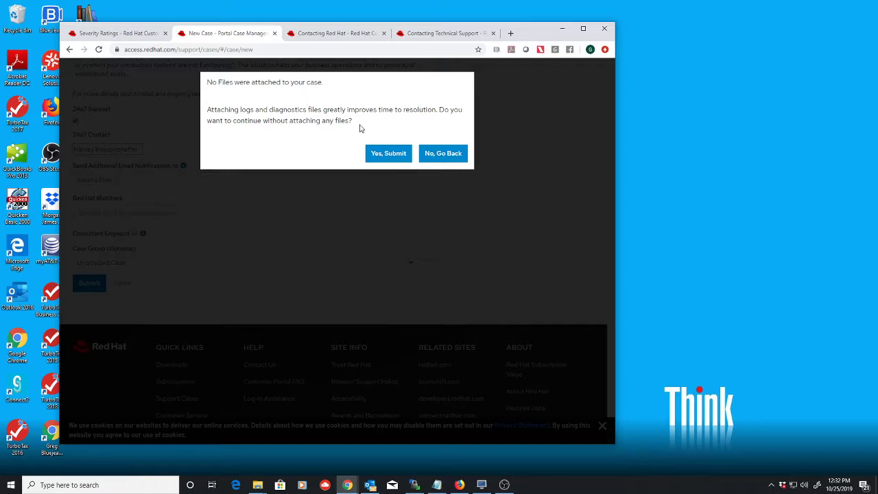
left_click(388, 153)
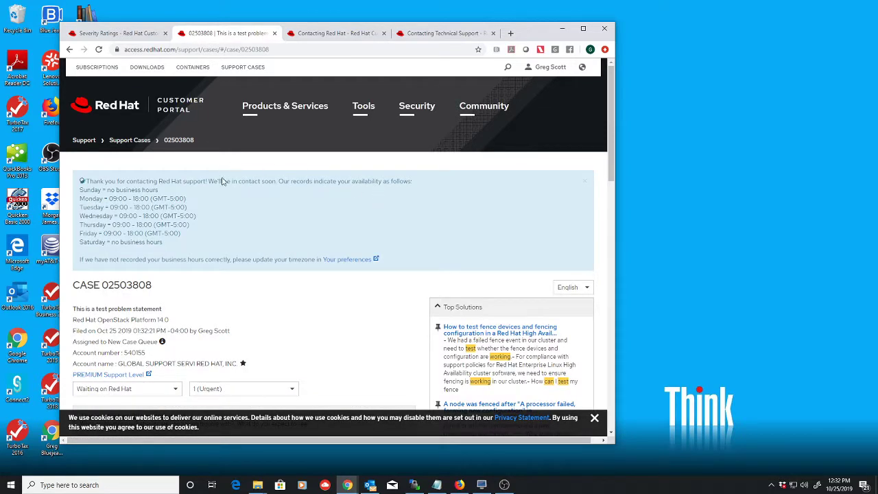
- Highlight the new case number, then scroll down to the empty Case Discussion comment box
left_click_drag(157, 291, 104, 285)
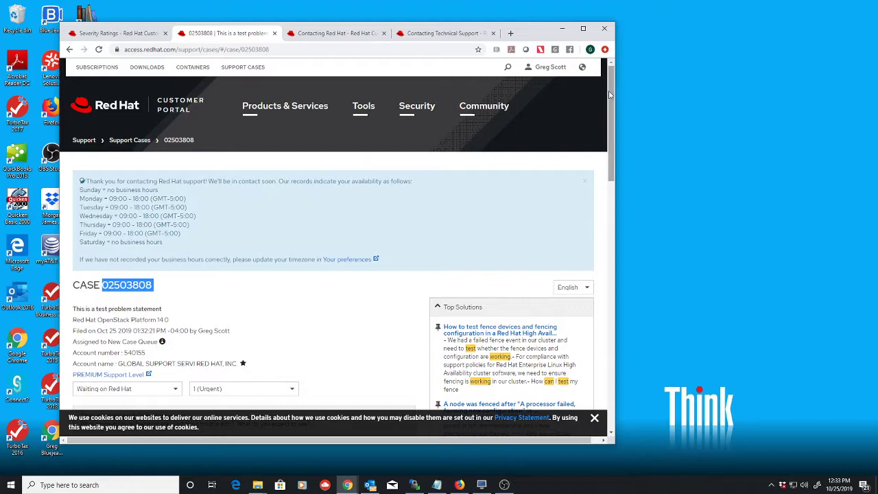
left_click_drag(610, 96, 600, 367)
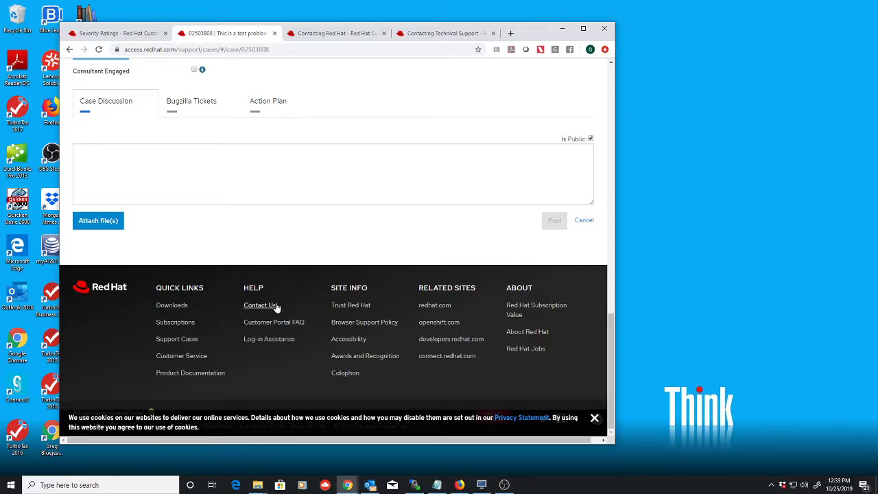
- Show the technical support phone numbers for USA & Canada and for Northern & Western Europe
left_click(341, 33)
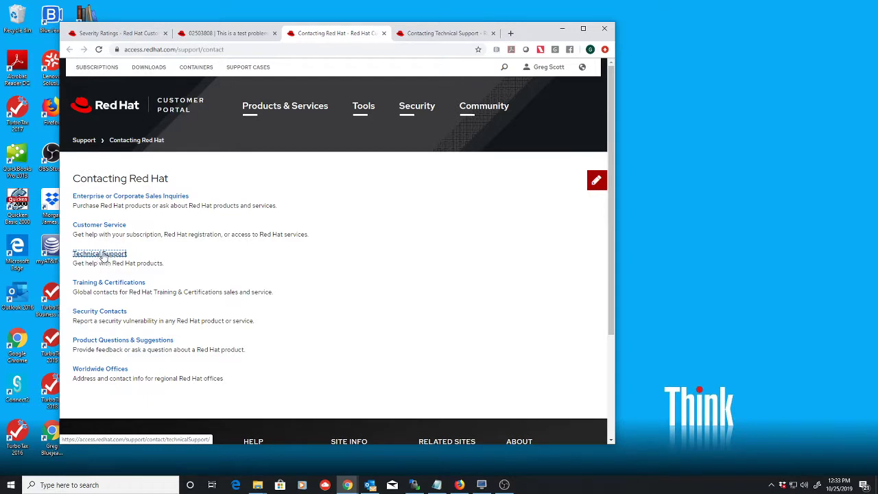
left_click(425, 34)
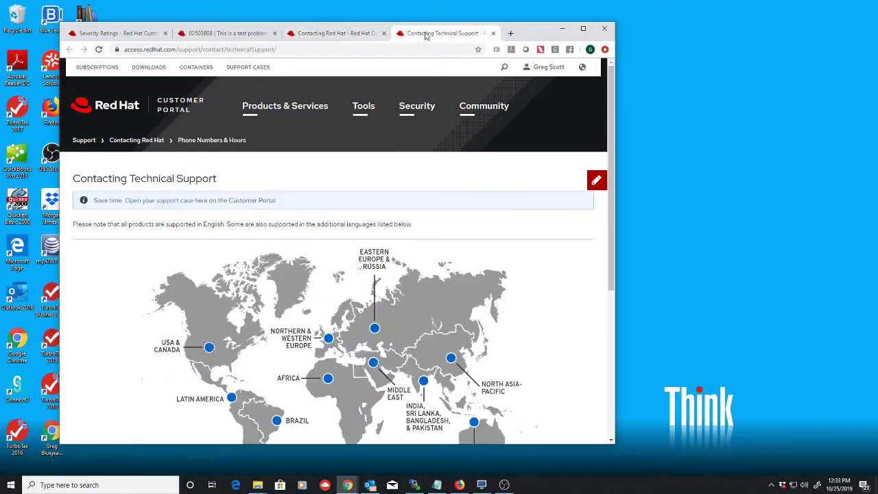
left_click(208, 348)
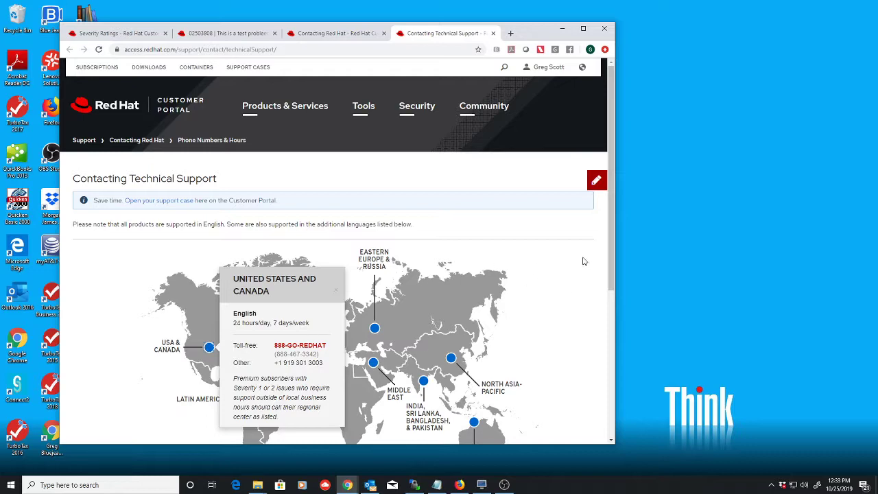
left_click(329, 339)
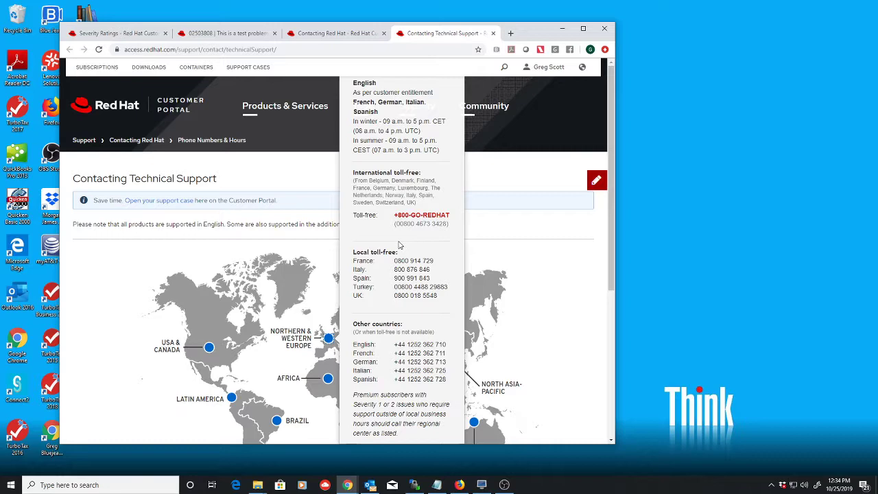
left_click(536, 266)
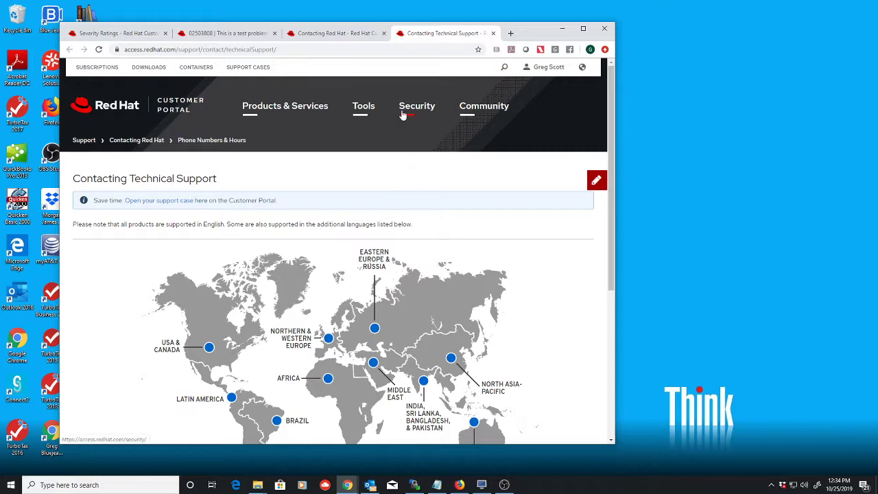
- On the case page, check Product OpenStack Platform 14.0, configuration issue case type and 24x7 support
left_click(237, 33)
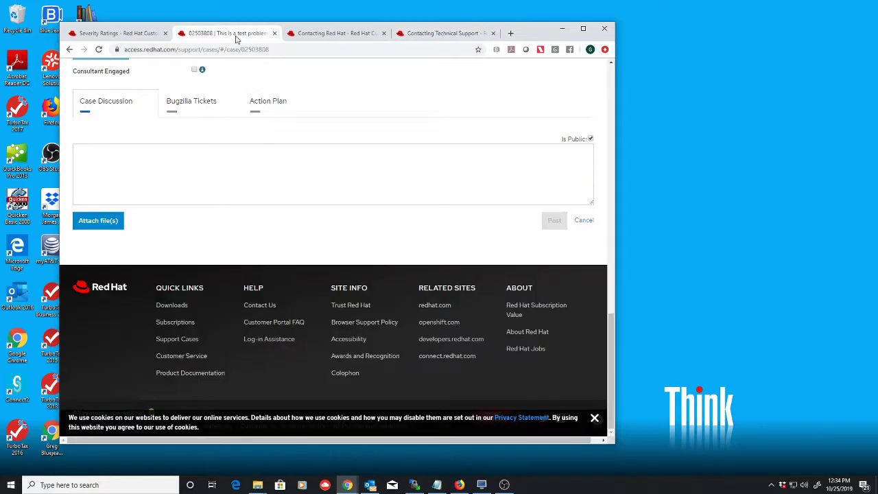
left_click_drag(611, 328, 631, 209)
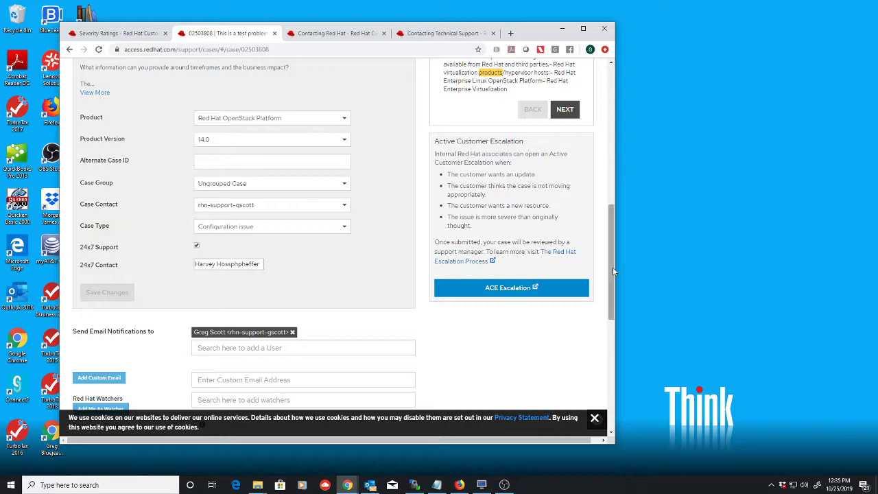
- Scroll to the bottom of the case page to the Case Discussion comment box with Post
left_click_drag(613, 267, 608, 159)
scroll(584, 290, "down", 15)
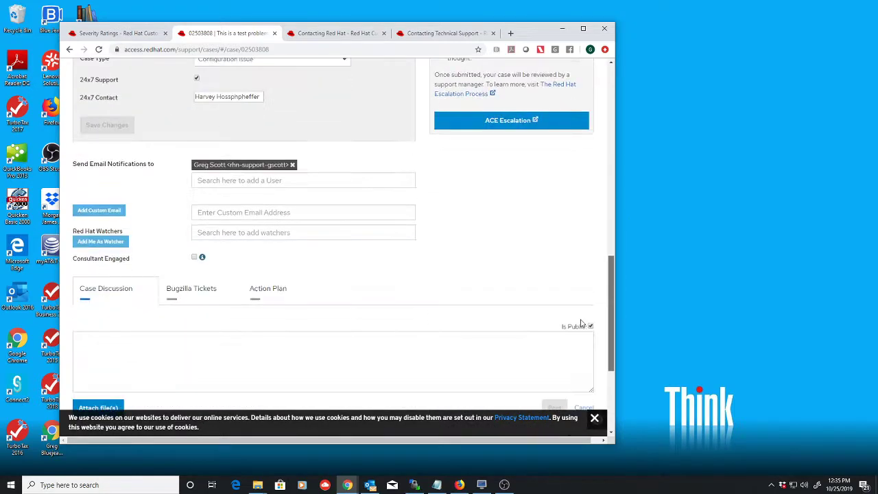
scroll(575, 345, "down", 1)
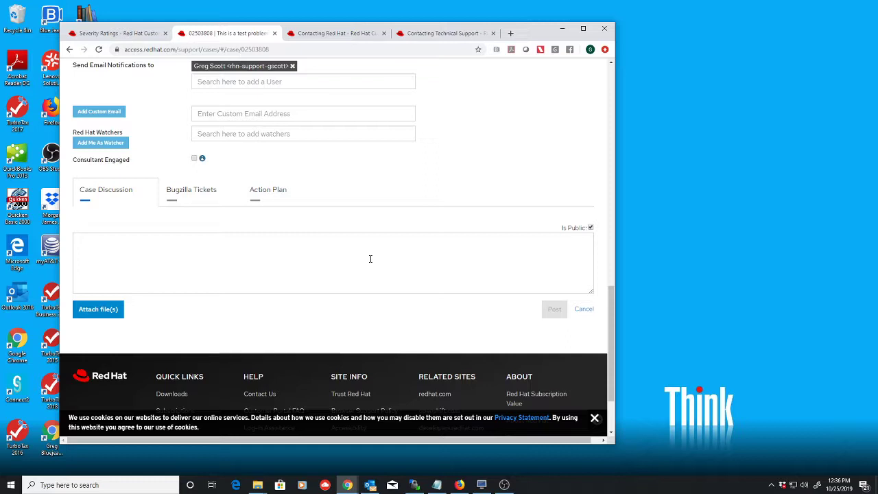
- Bring OBS Studio forward and select the 'Webcam and Yeti mic' scene
left_click(504, 484)
left_click(364, 317)
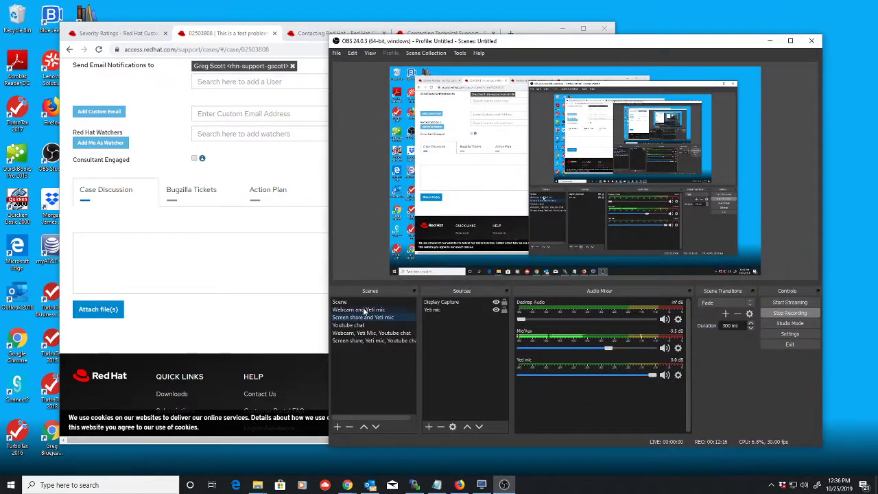